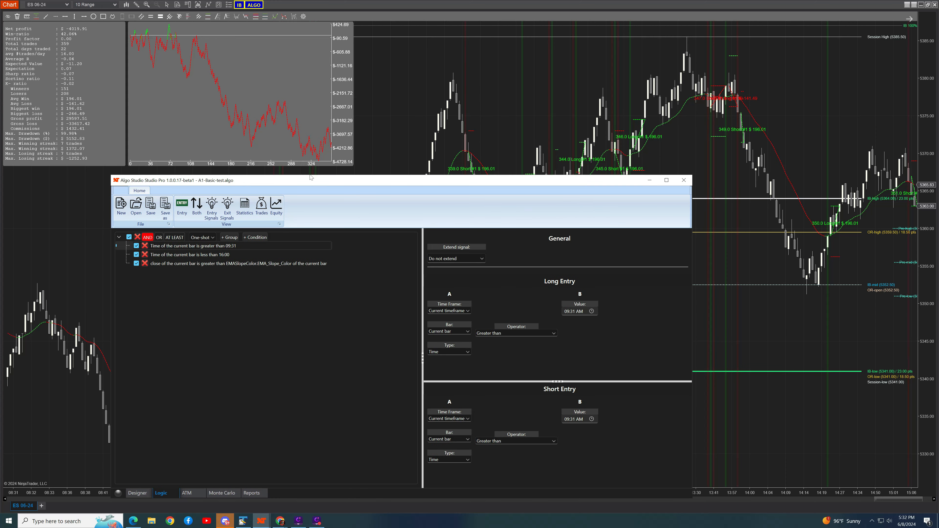
# Open the ATM optimizer from the strategy's ATM settings.
pyautogui.moveTo(352, 180); pyautogui.dragTo(349, 86)
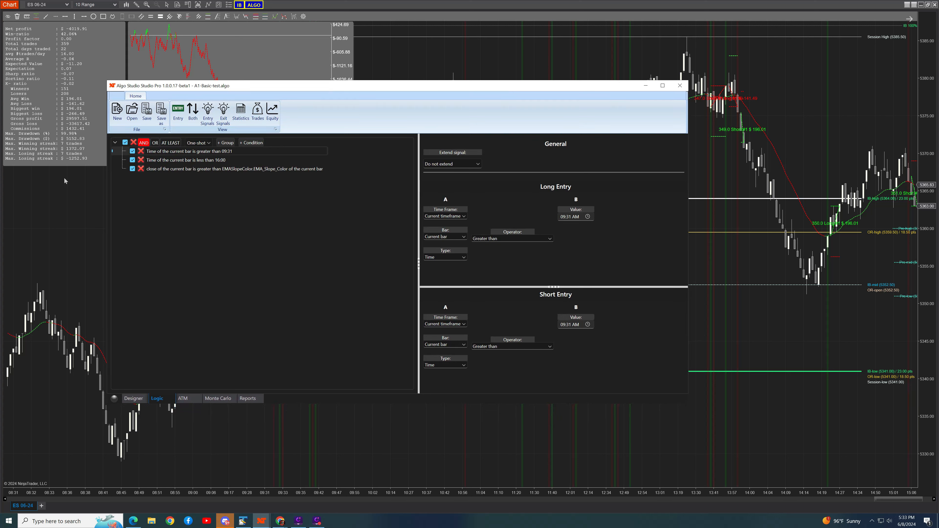
pyautogui.click(183, 399)
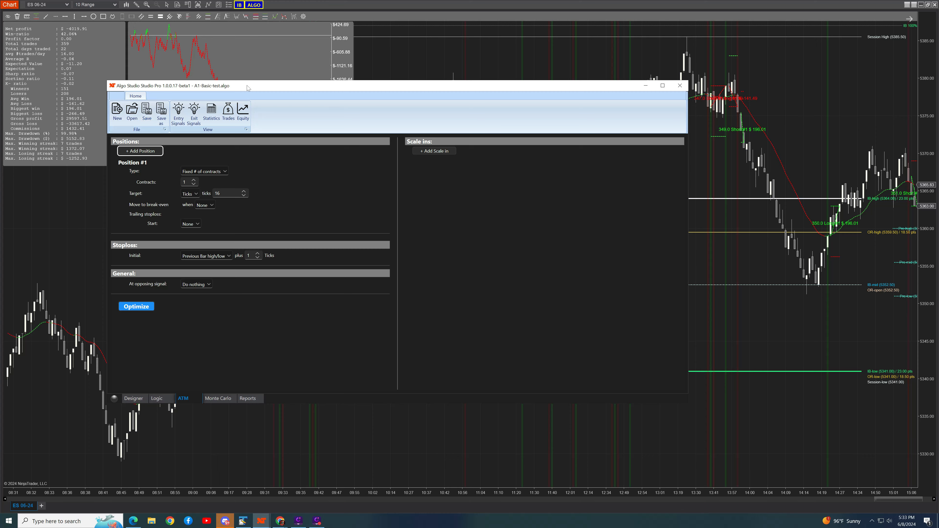
pyautogui.moveTo(247, 85); pyautogui.dragTo(278, 53)
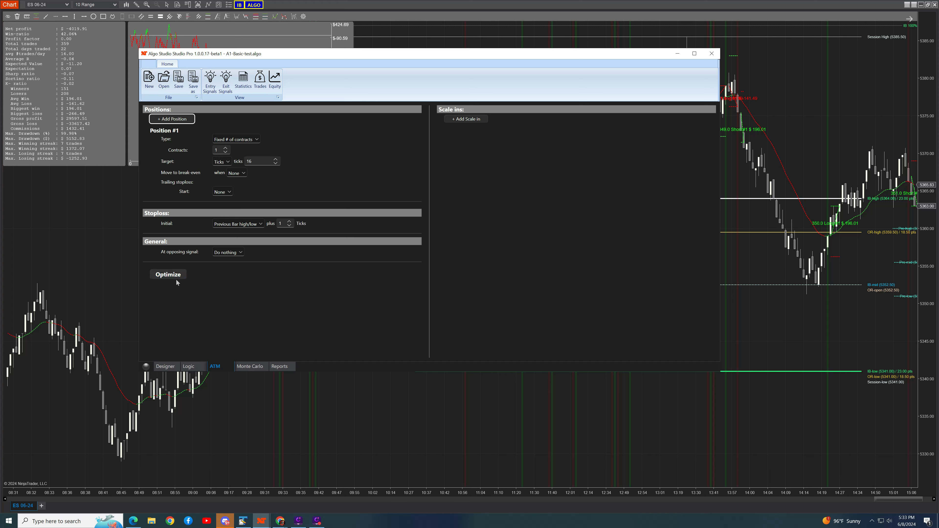
pyautogui.click(168, 276)
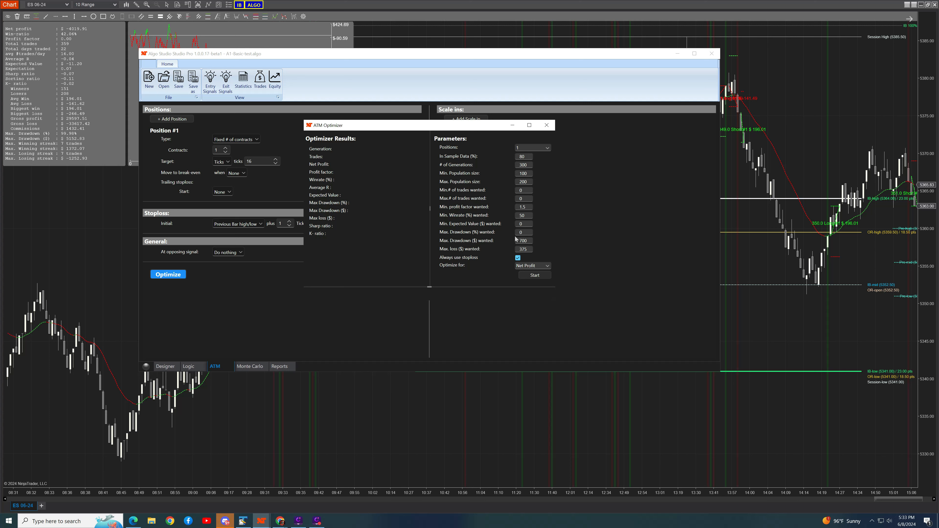
pyautogui.click(547, 149)
pyautogui.click(526, 137)
pyautogui.click(527, 149)
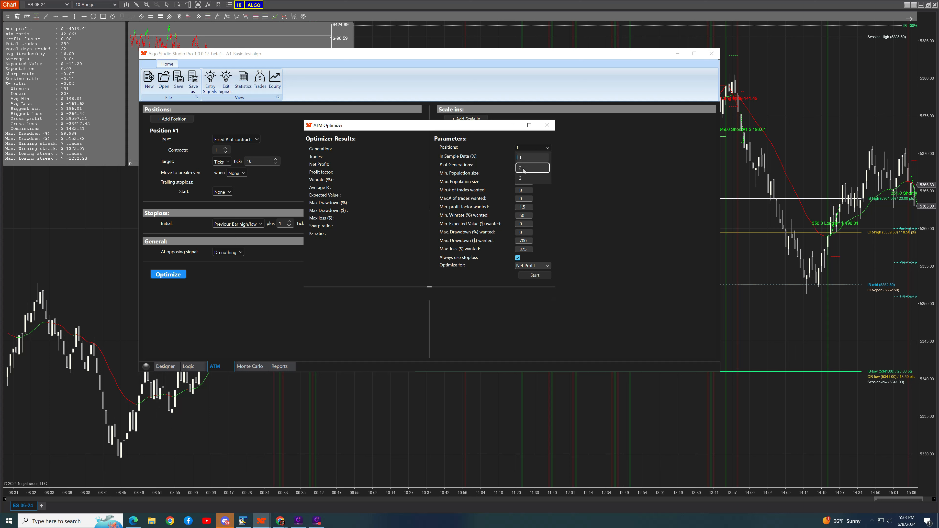
pyautogui.click(528, 147)
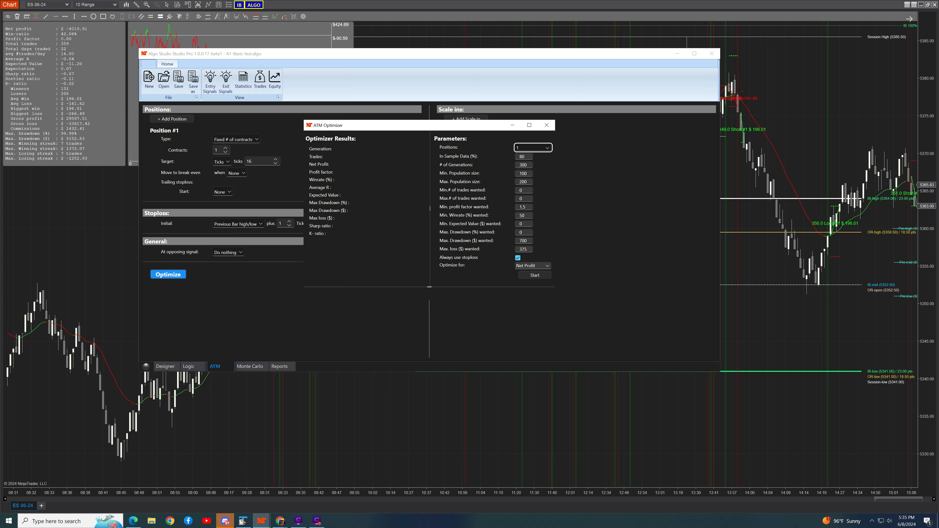
# Set the optimizer's minimum and maximum population sizes to 0, keeping the option to always use a stoploss enabled.
pyautogui.click(517, 175)
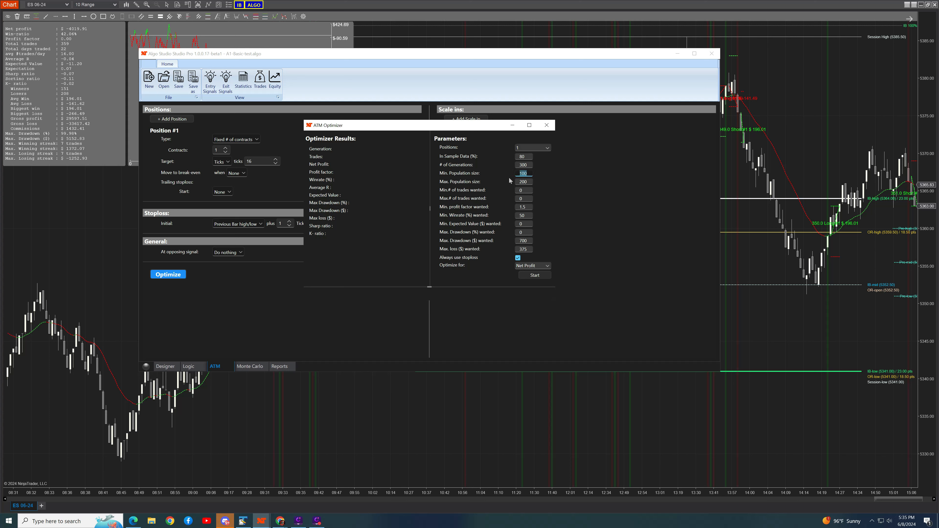
pyautogui.write('0')
pyautogui.click(526, 208)
pyautogui.click(518, 258)
pyautogui.click(518, 259)
# Set the optimizer to optimize for K-ratio.
pyautogui.click(529, 266)
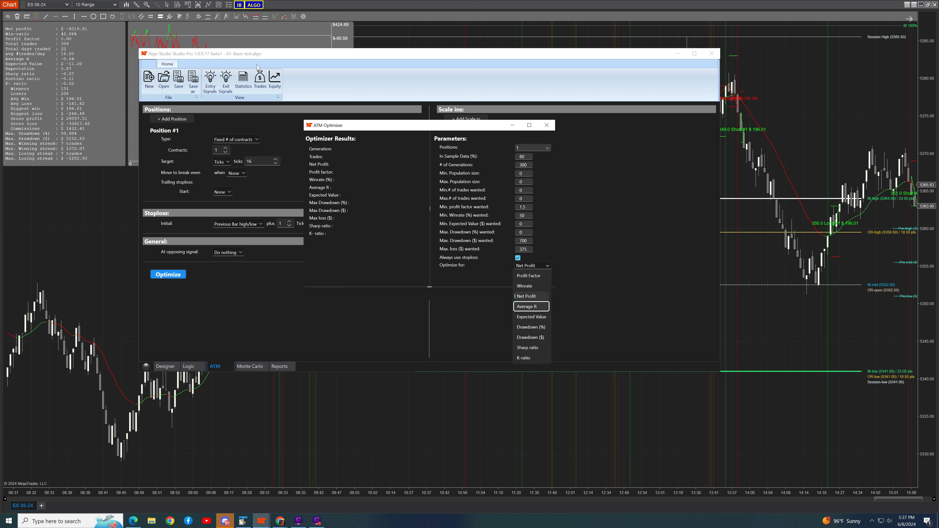
pyautogui.click(267, 126)
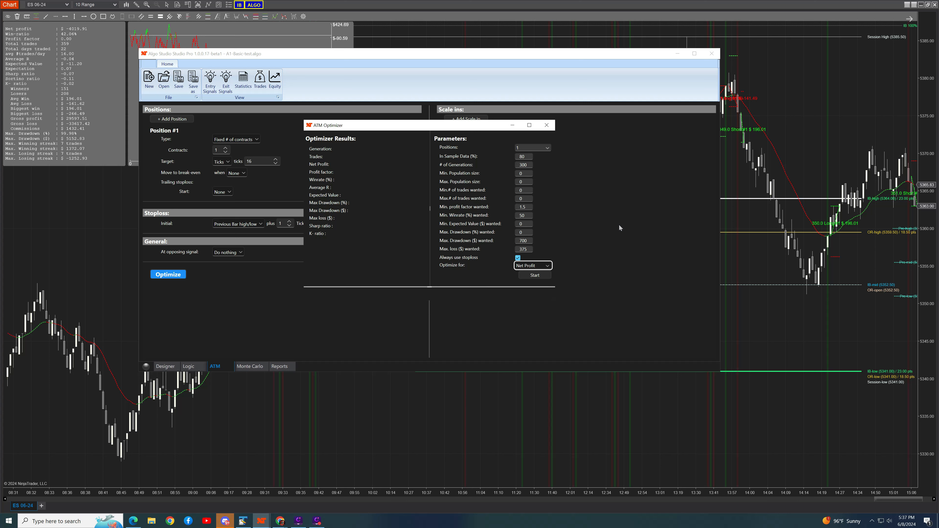
pyautogui.click(535, 266)
pyautogui.click(531, 358)
pyautogui.click(525, 267)
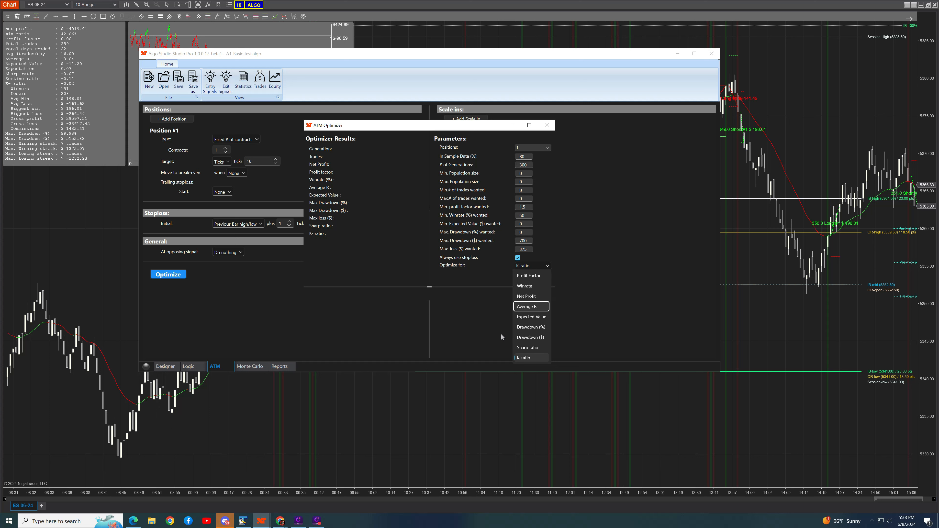
pyautogui.click(471, 309)
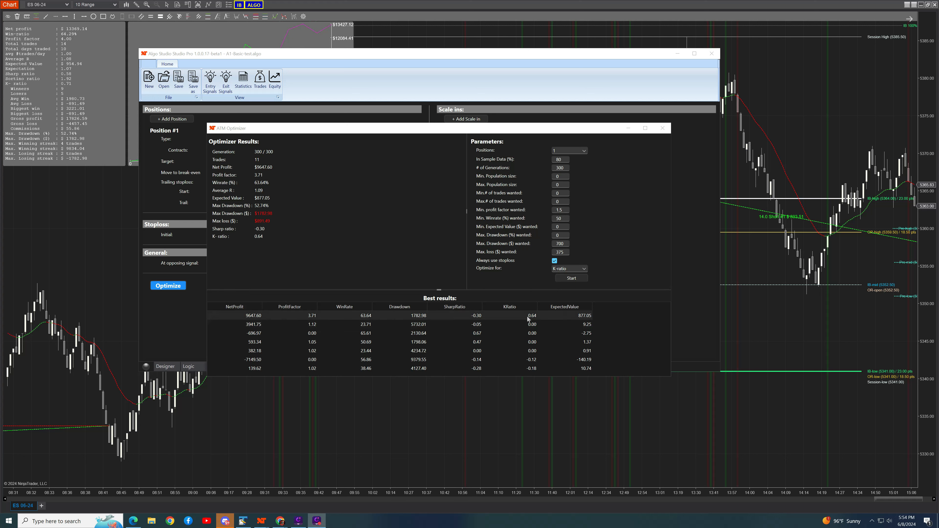
# Compare the top two optimizer results, apply the one with a net profit of 9647.60, and close the optimizer.
pyautogui.click(255, 324)
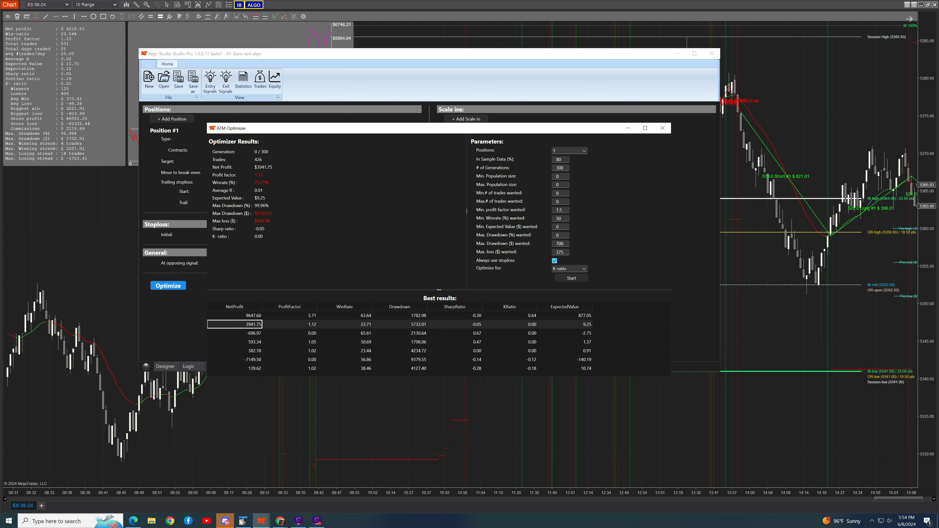
pyautogui.click(251, 316)
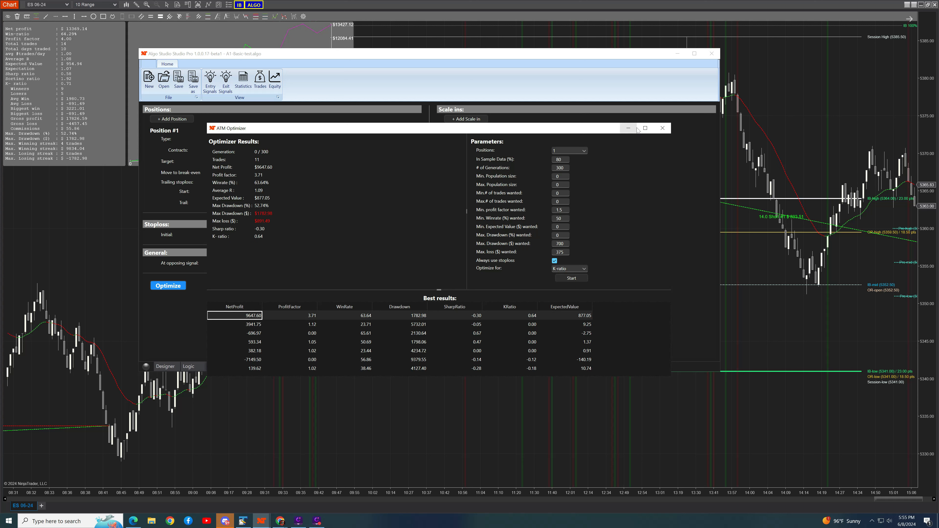
pyautogui.click(661, 129)
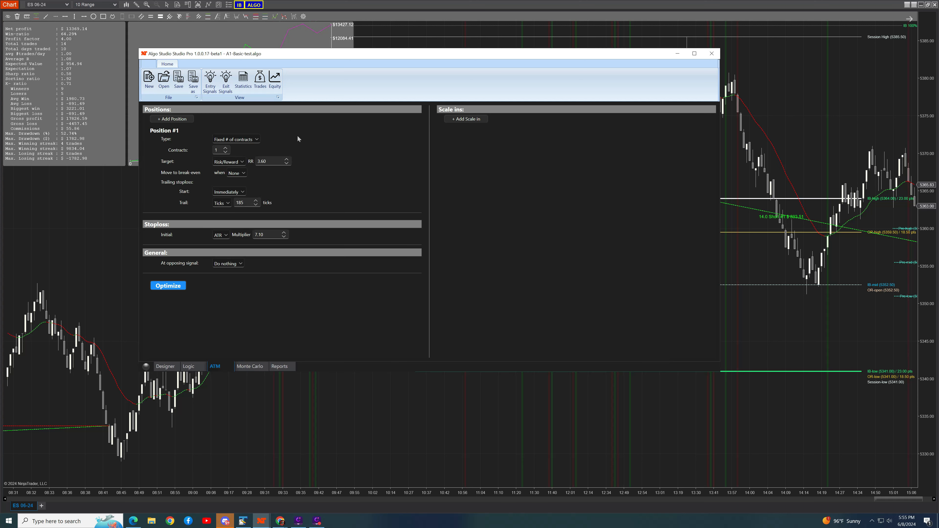
# Move the strategy window off the chart to examine the performance statistics, equity curve and plotted trades.
pyautogui.moveTo(273, 56); pyautogui.dragTo(252, 181)
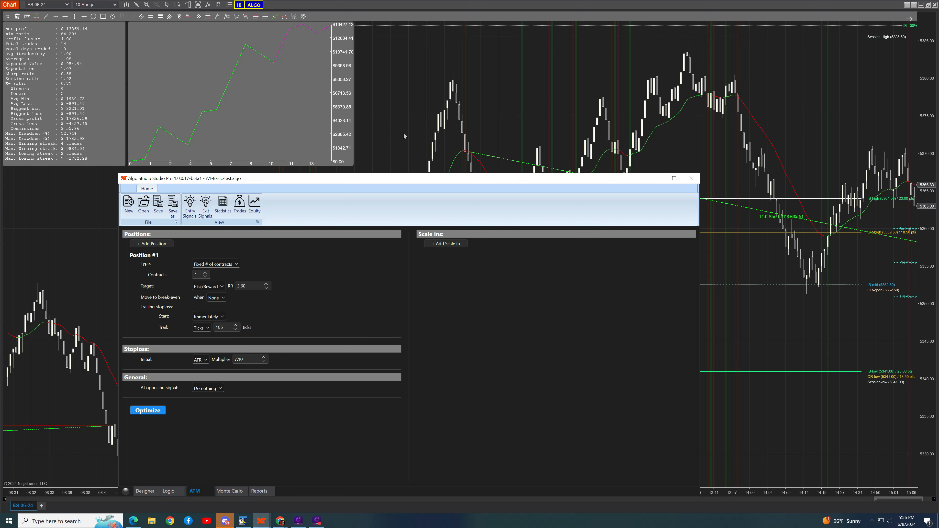
pyautogui.moveTo(420, 179); pyautogui.dragTo(403, 284)
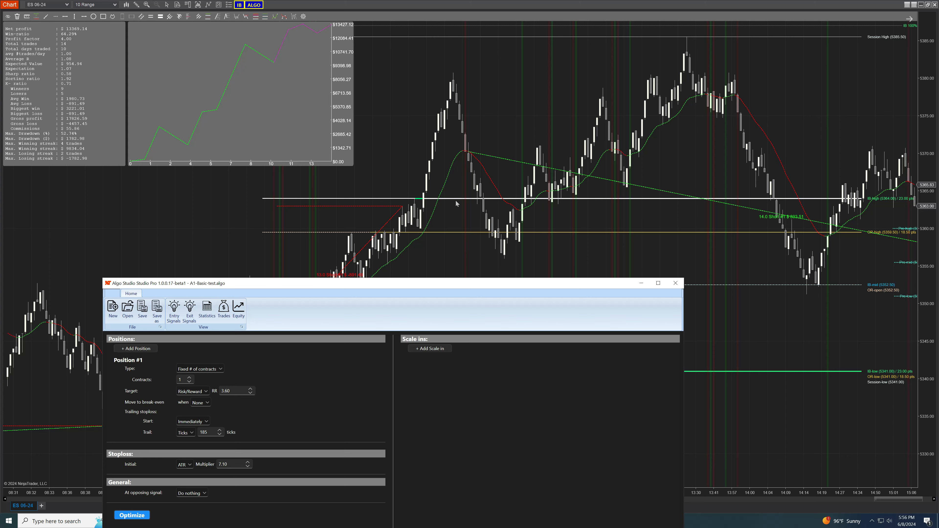
pyautogui.moveTo(420, 286); pyautogui.dragTo(0, 185)
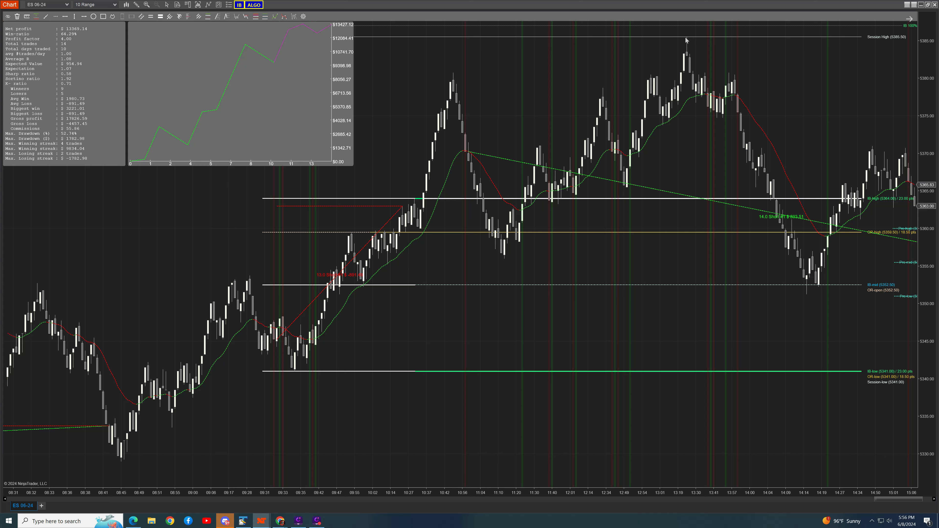
# Examine the optimized strategy's trades on the ES 06-24 chart, going back through the earlier sessions and returning to the latest bars.
pyautogui.moveTo(827, 122); pyautogui.dragTo(648, 132)
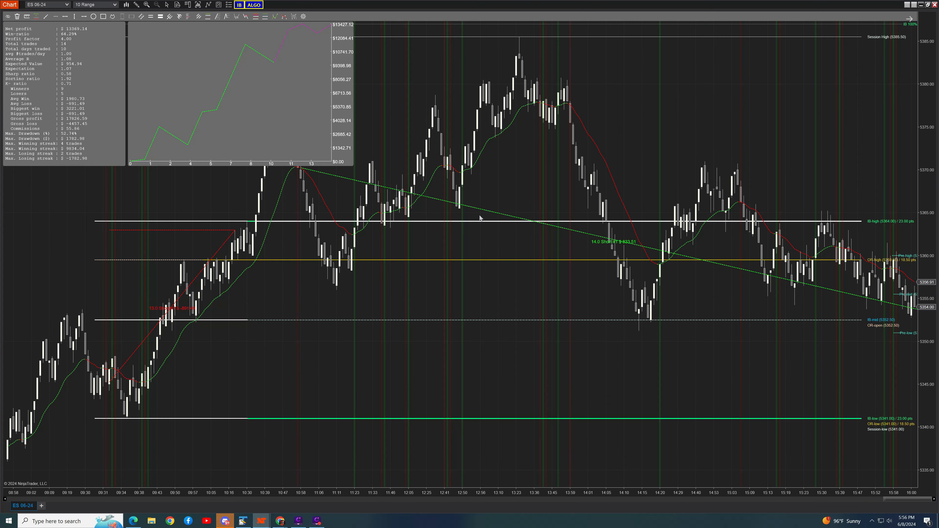
pyautogui.moveTo(245, 327); pyautogui.dragTo(332, 347)
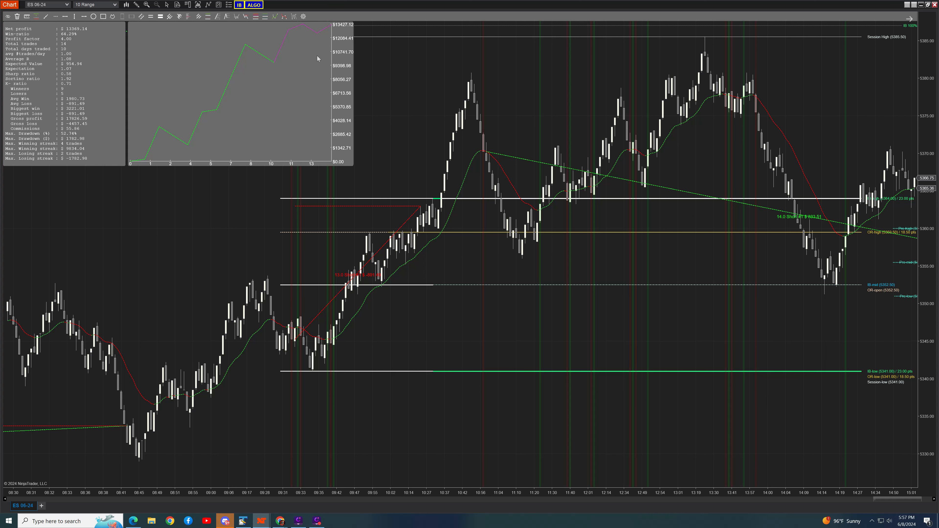
pyautogui.moveTo(192, 278); pyautogui.dragTo(249, 260)
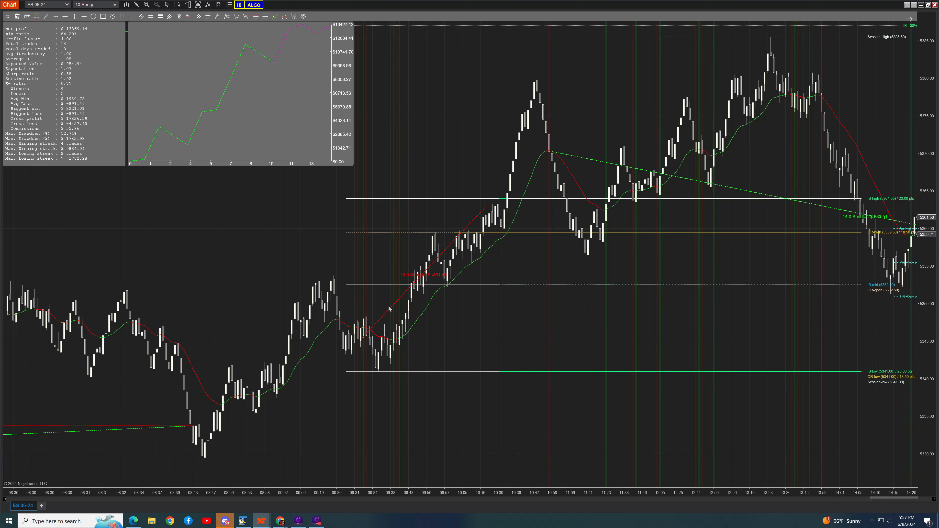
pyautogui.moveTo(173, 257); pyautogui.dragTo(660, 247)
pyautogui.moveTo(144, 329); pyautogui.dragTo(590, 317)
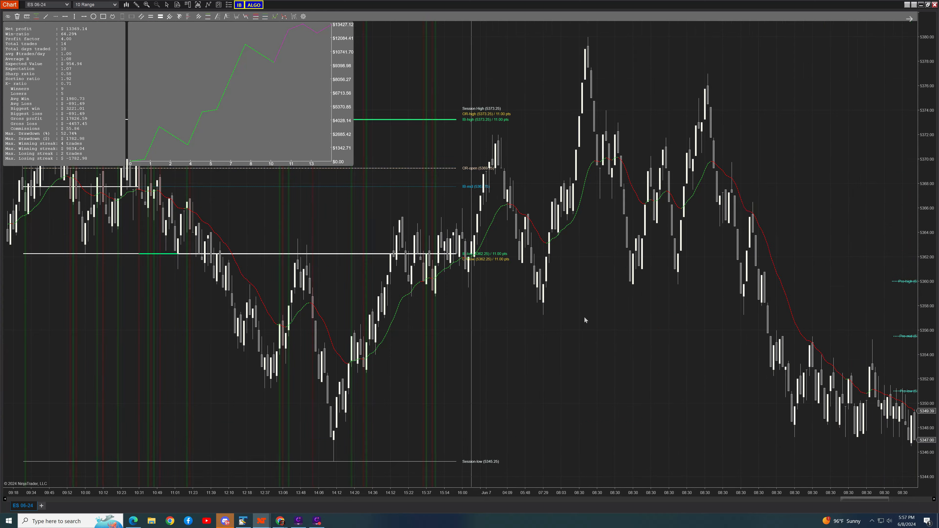
pyautogui.moveTo(576, 362); pyautogui.dragTo(252, 329)
pyautogui.moveTo(925, 182); pyautogui.dragTo(926, 237)
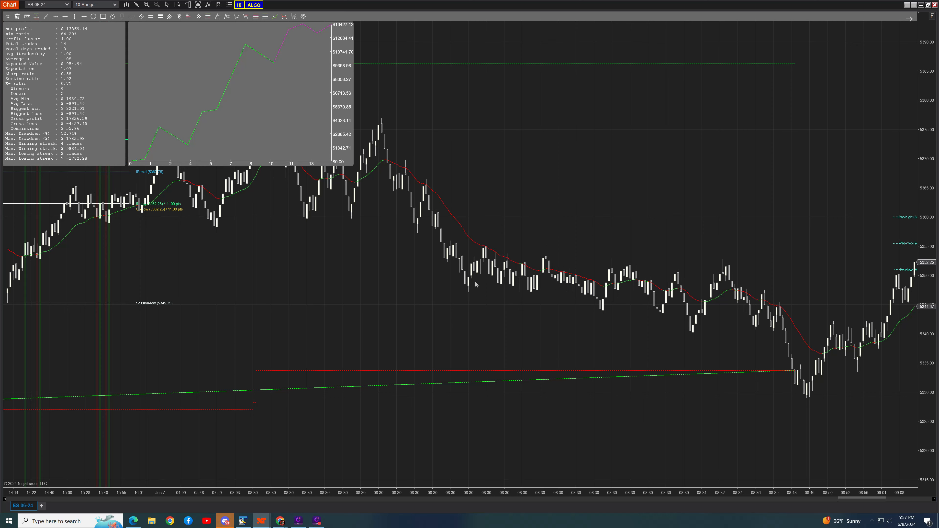
pyautogui.moveTo(329, 495); pyautogui.dragTo(487, 484)
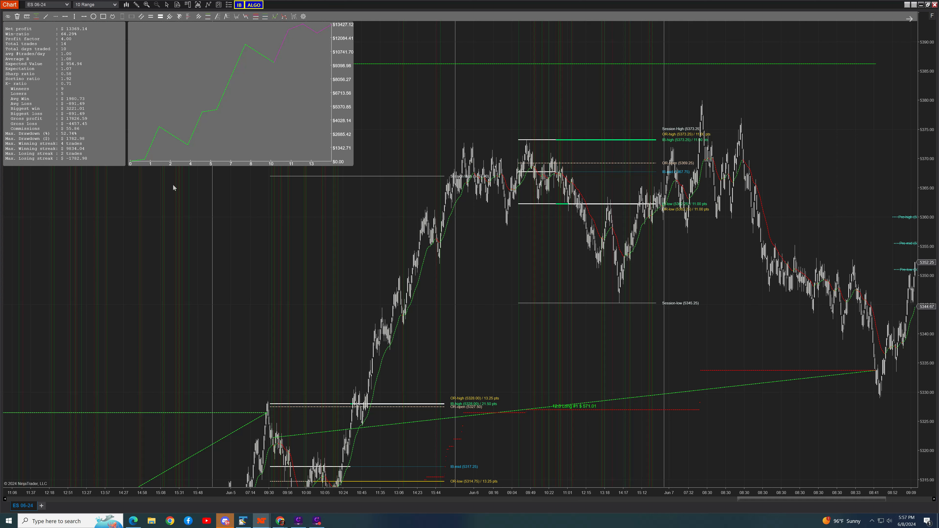
pyautogui.scroll(-5, 658, 350)
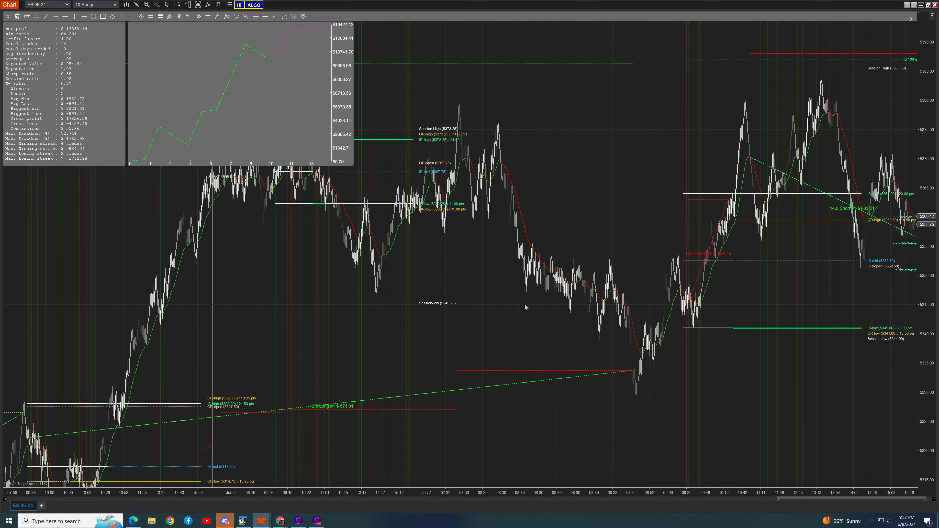
pyautogui.scroll(-3, 622, 167)
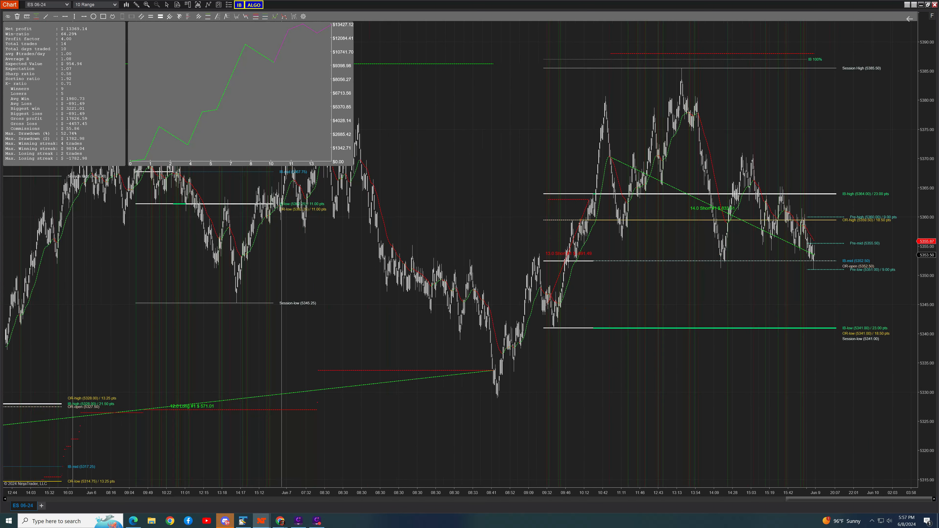
# Bring the strategy window back over the chart, review its entry logic conditions, and return to the ATM settings.
pyautogui.moveTo(0, 177); pyautogui.dragTo(604, 66)
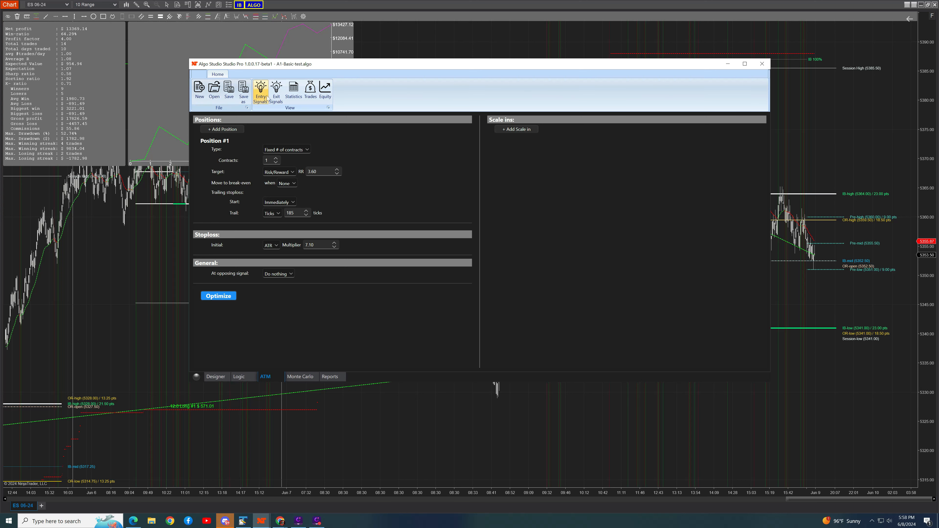
pyautogui.moveTo(353, 66); pyautogui.dragTo(398, 116)
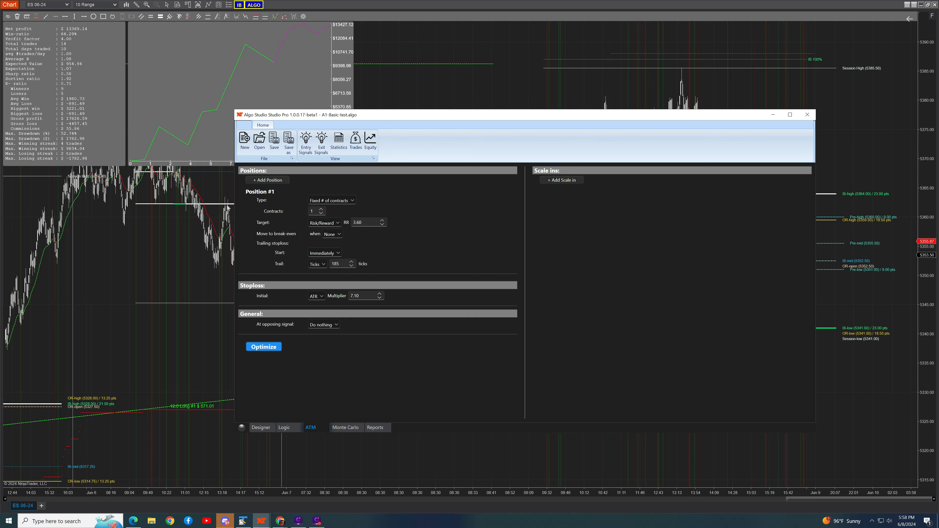
pyautogui.moveTo(375, 118); pyautogui.dragTo(305, 69)
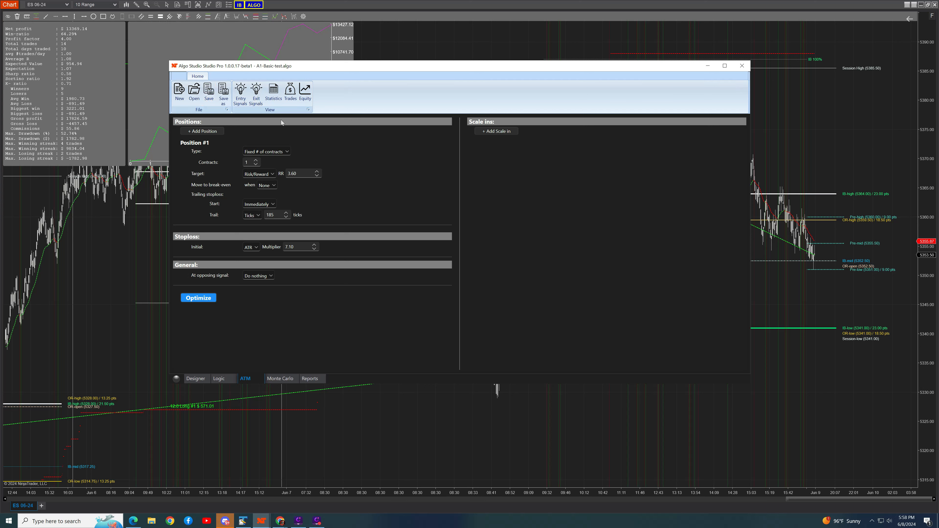
pyautogui.click(219, 379)
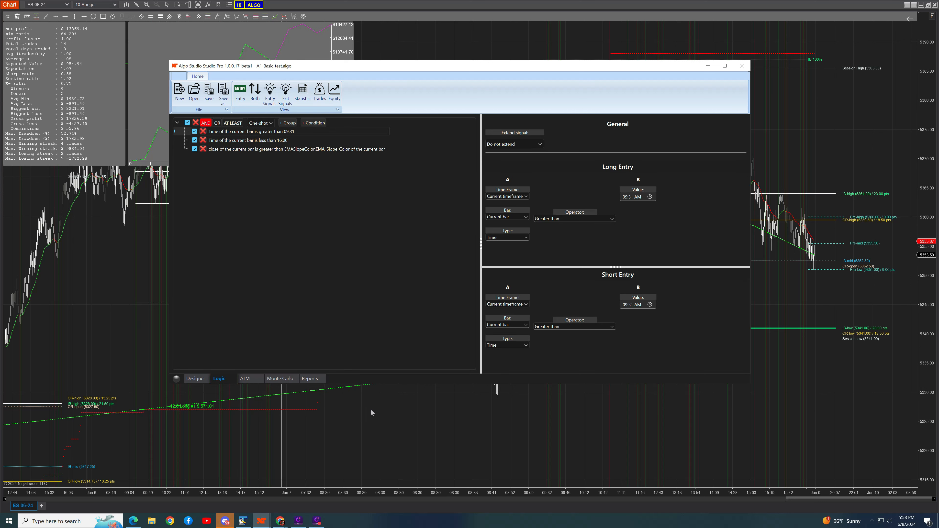
pyautogui.click(247, 381)
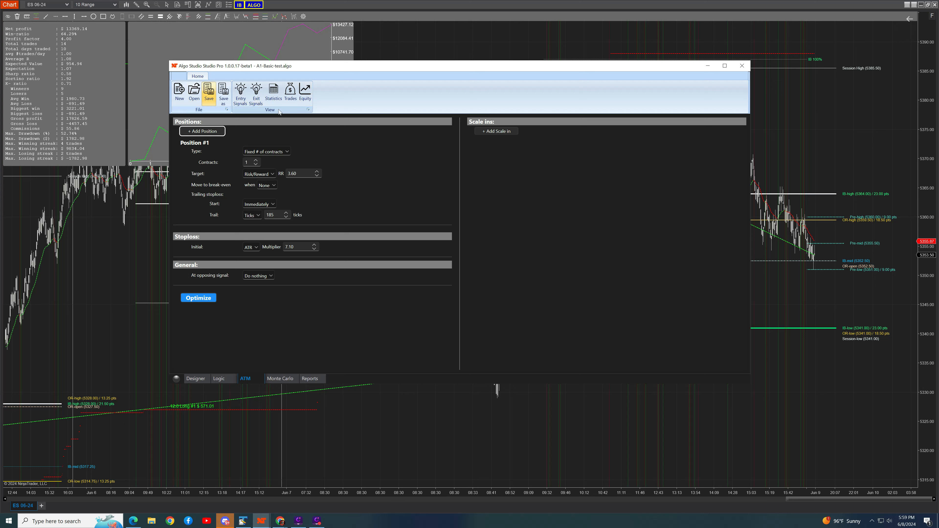
# Open the strategy's Monte Carlo simulator with 100 simulations and place the window below the equity curve for comparison.
pyautogui.moveTo(517, 73); pyautogui.dragTo(597, 291)
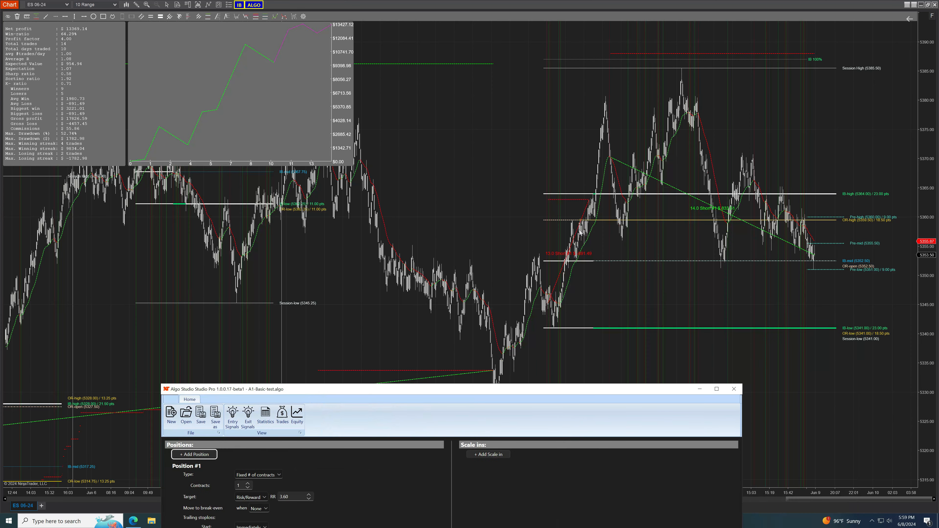
pyautogui.moveTo(510, 388); pyautogui.dragTo(494, 96)
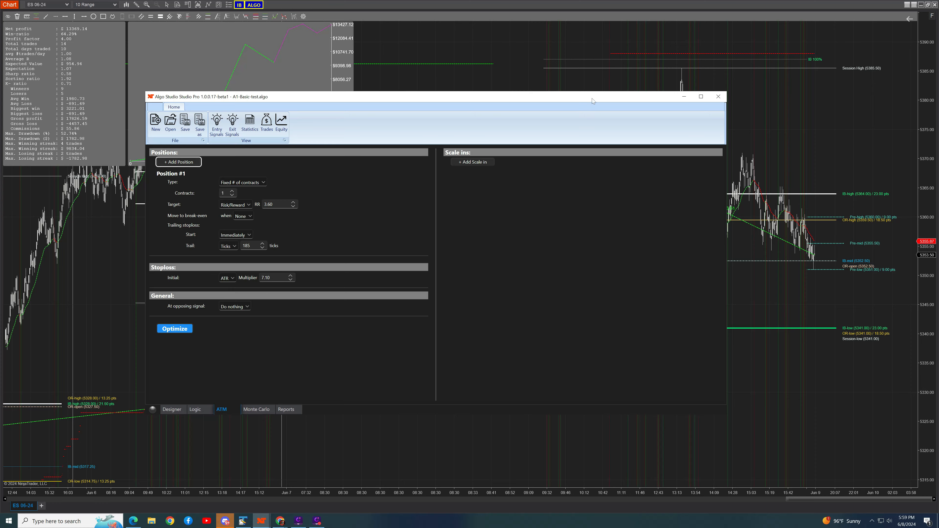
pyautogui.moveTo(592, 98); pyautogui.dragTo(530, 67)
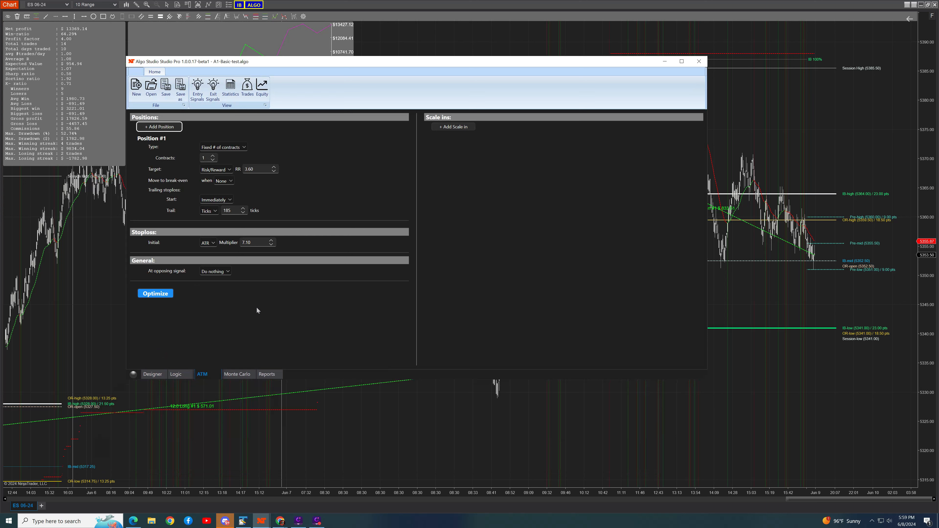
pyautogui.click(240, 374)
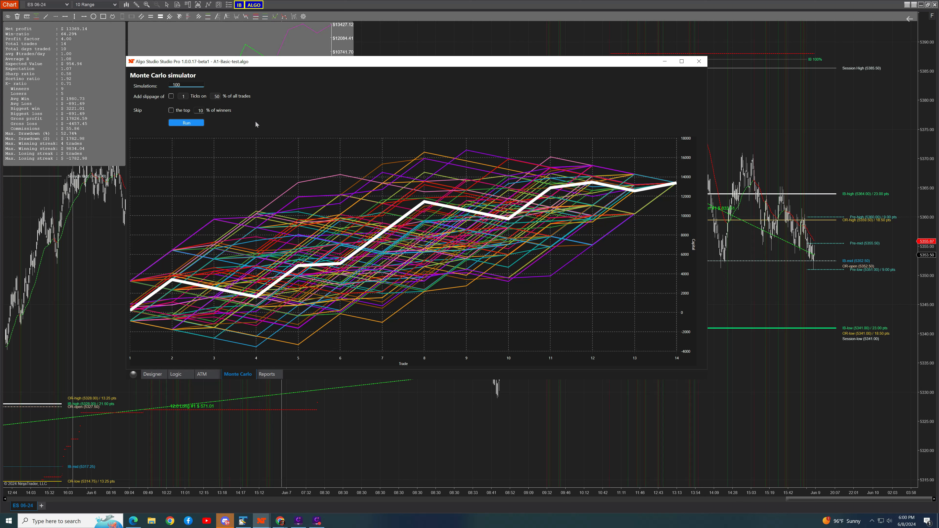
pyautogui.moveTo(286, 66); pyautogui.dragTo(281, 227)
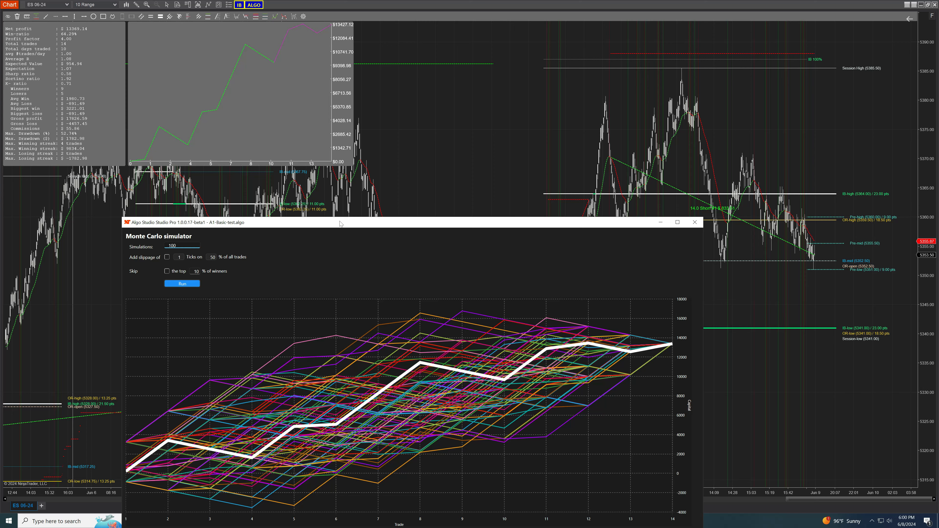
# Rerun the Monte Carlo simulation with 1-tick slippage on 50% of all trades, and again with the top 10% of winners also skipped.
pyautogui.moveTo(342, 223); pyautogui.dragTo(355, 168)
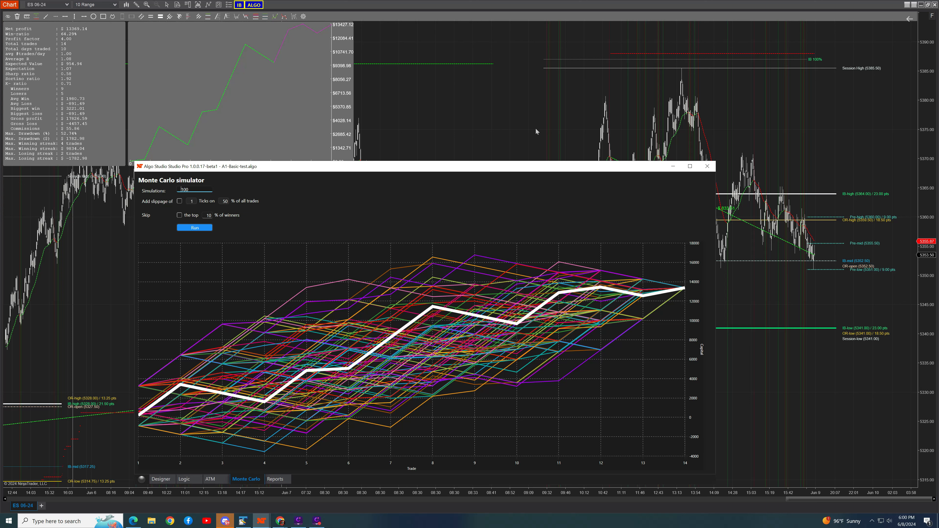
pyautogui.moveTo(478, 170); pyautogui.dragTo(484, 97)
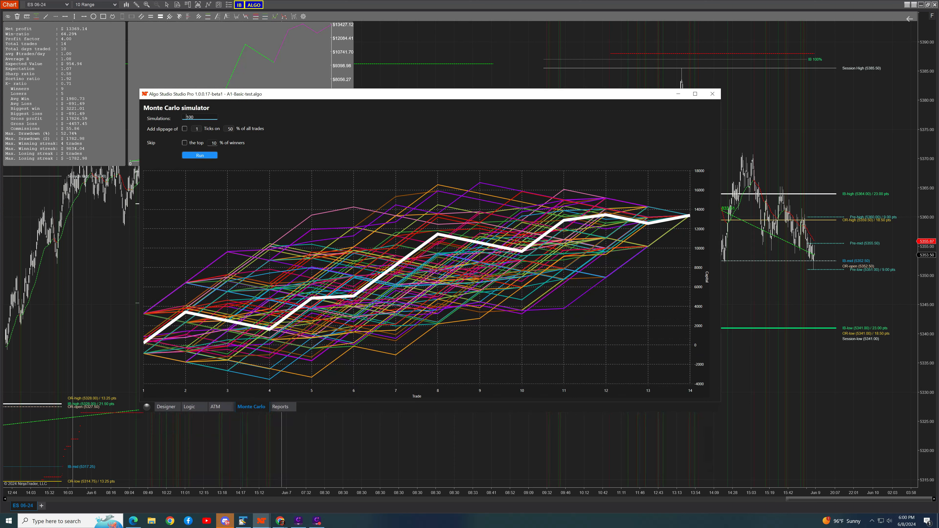
pyautogui.click(185, 128)
pyautogui.click(209, 157)
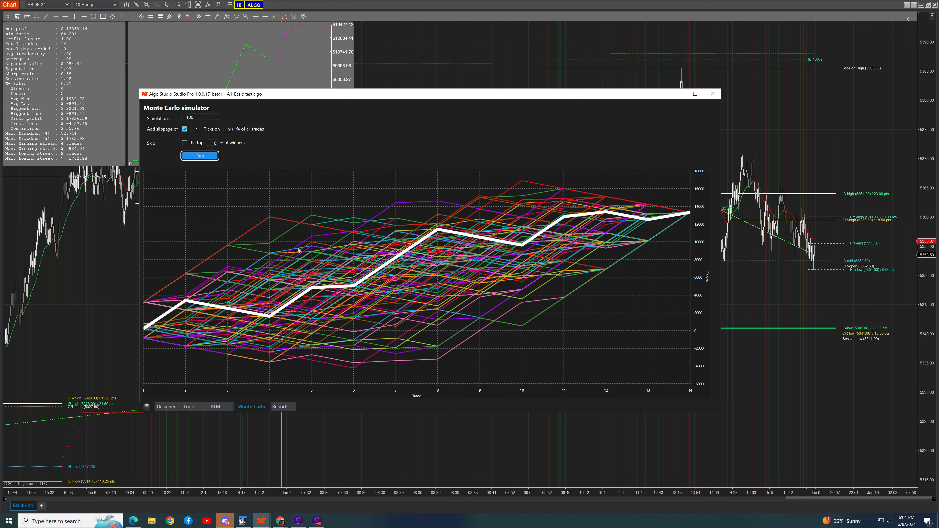
pyautogui.click(184, 143)
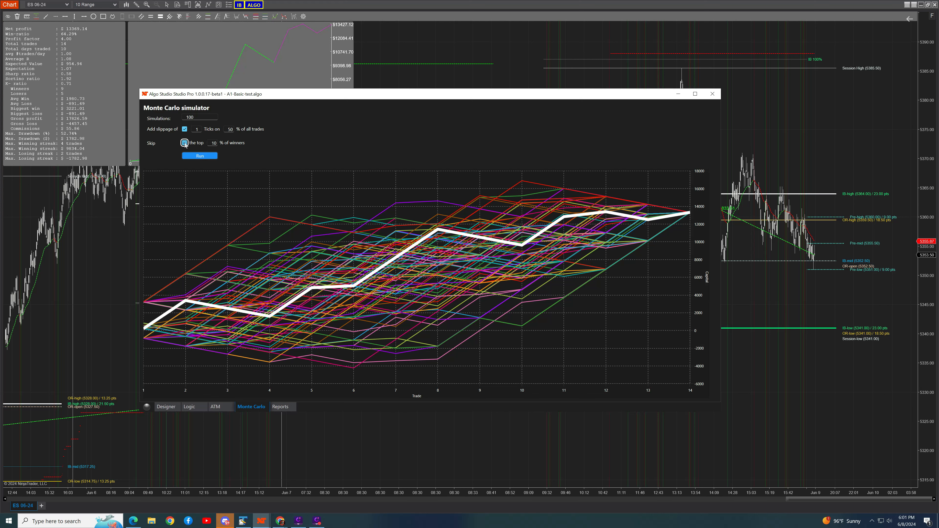
pyautogui.click(196, 155)
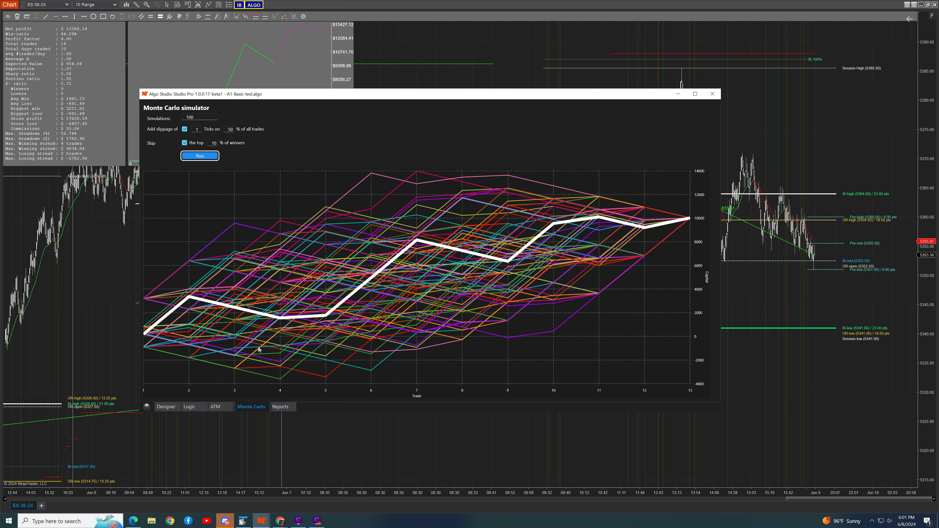
# Review the strategy's PnL reports by hour, day of week and day of month, and return to the day-of-week report.
pyautogui.click(274, 406)
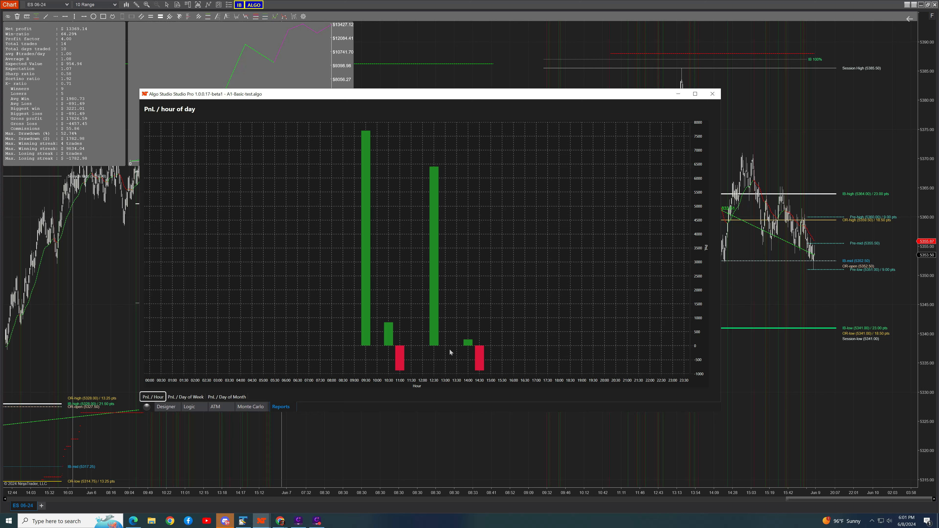
pyautogui.click(180, 398)
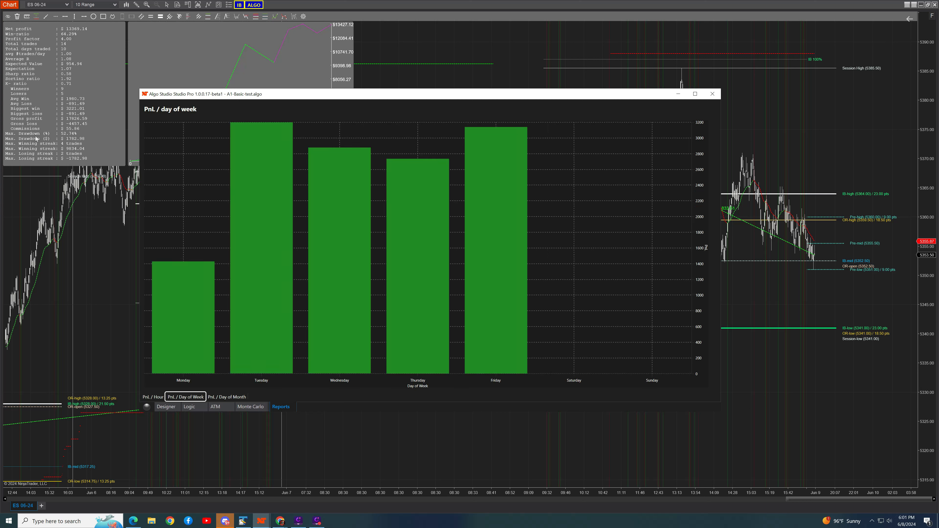
pyautogui.click(216, 398)
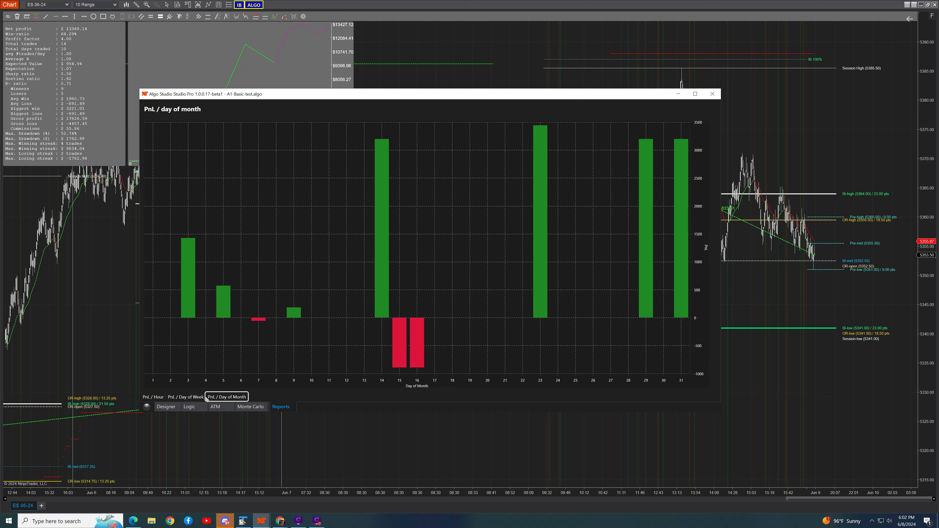
pyautogui.click(192, 399)
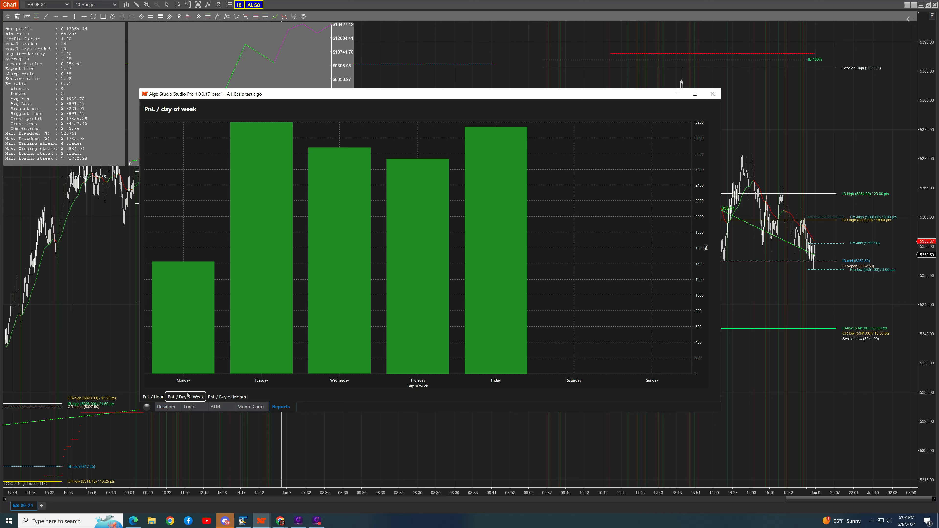
# Review the strategy's ATM settings and entry logic, and switch the logic view to the exit conditions.
pyautogui.click(216, 407)
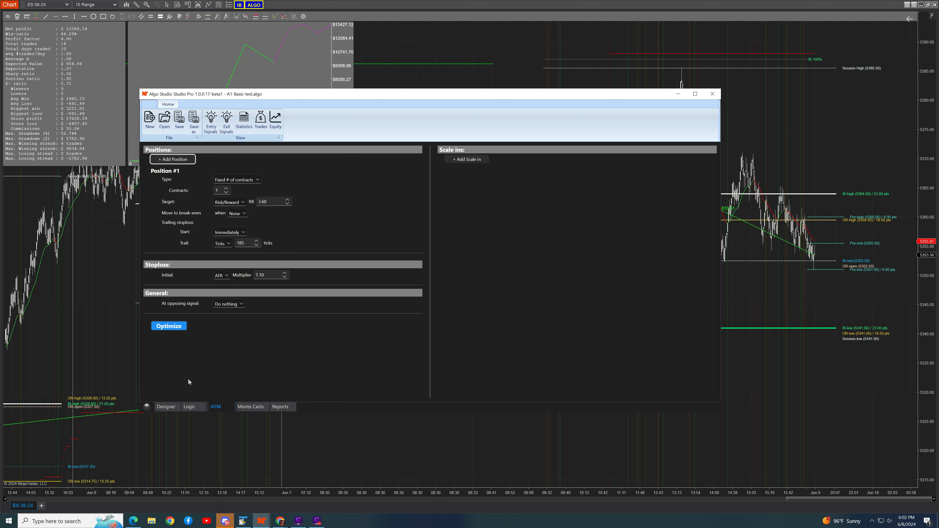
pyautogui.click(189, 408)
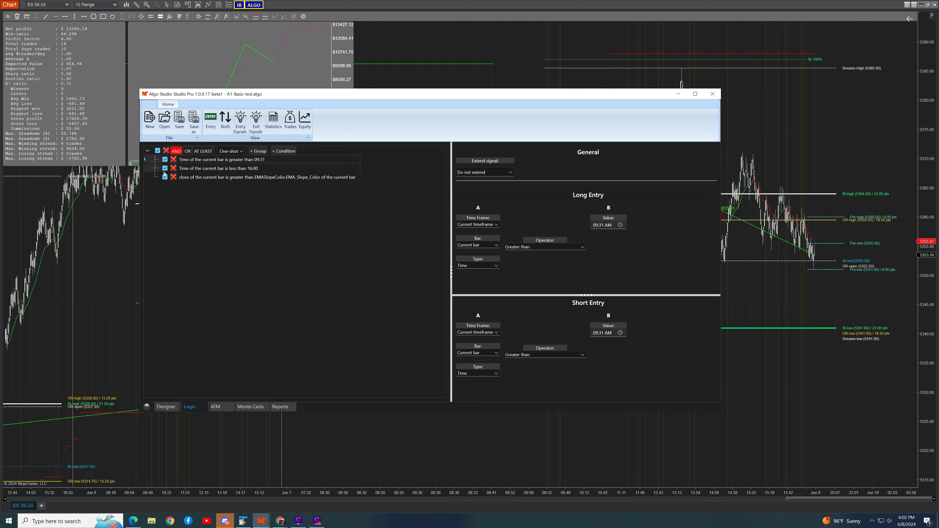
pyautogui.click(210, 121)
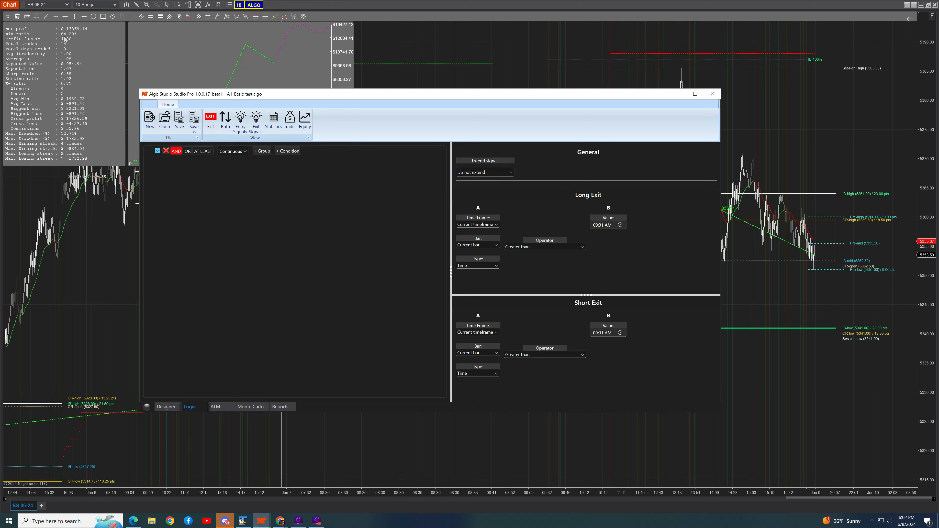